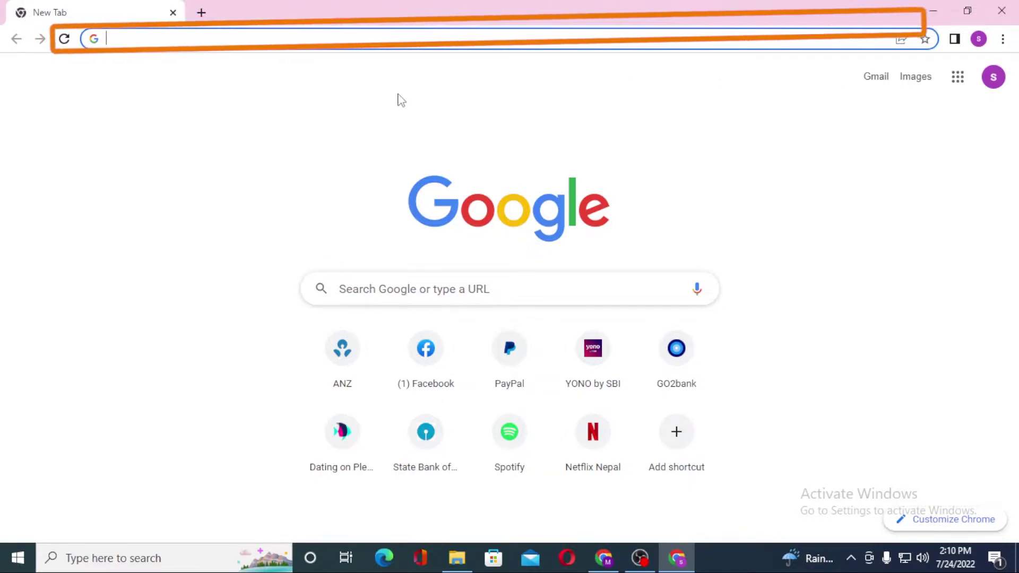
Go to my.konami.net in the current Chrome tab
click(397, 38)
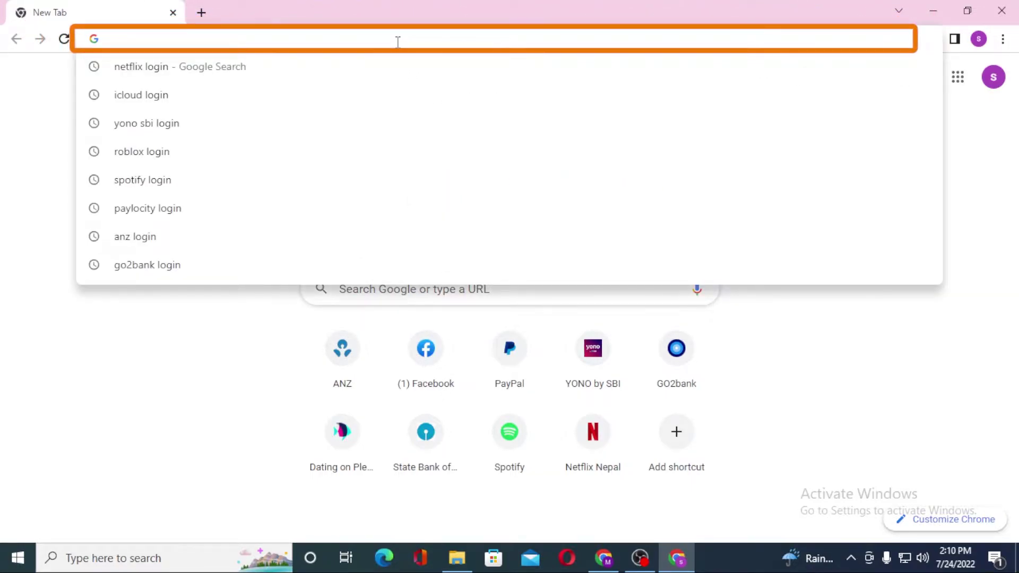
text(myk)
key(BackSpace)
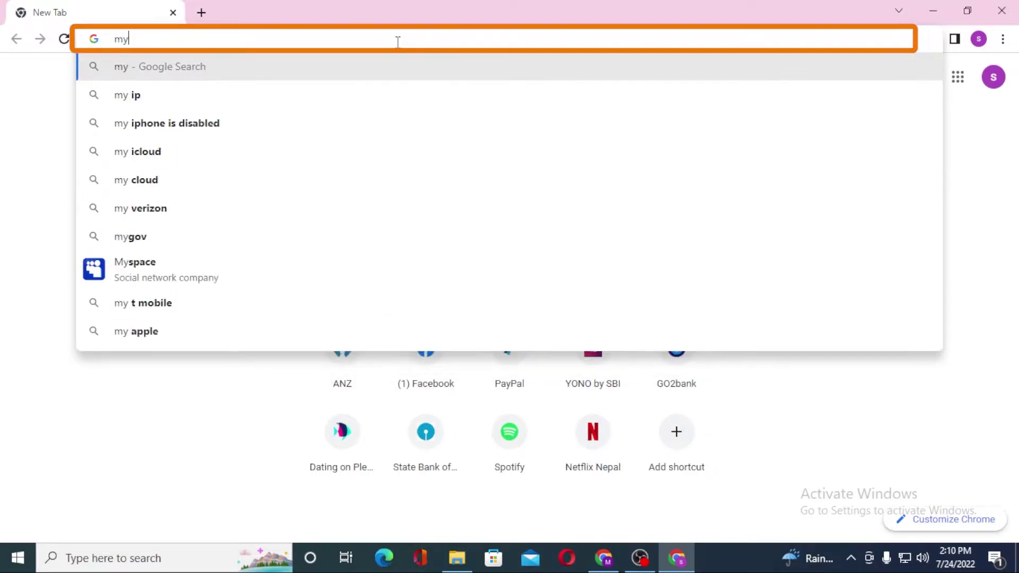
text(.konami)
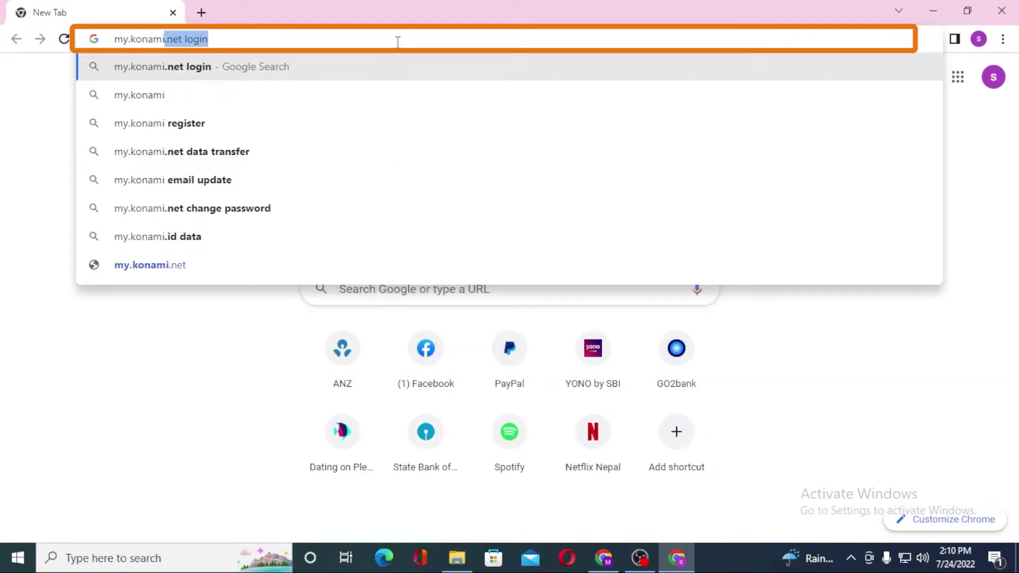
text(.net)
key(Return)
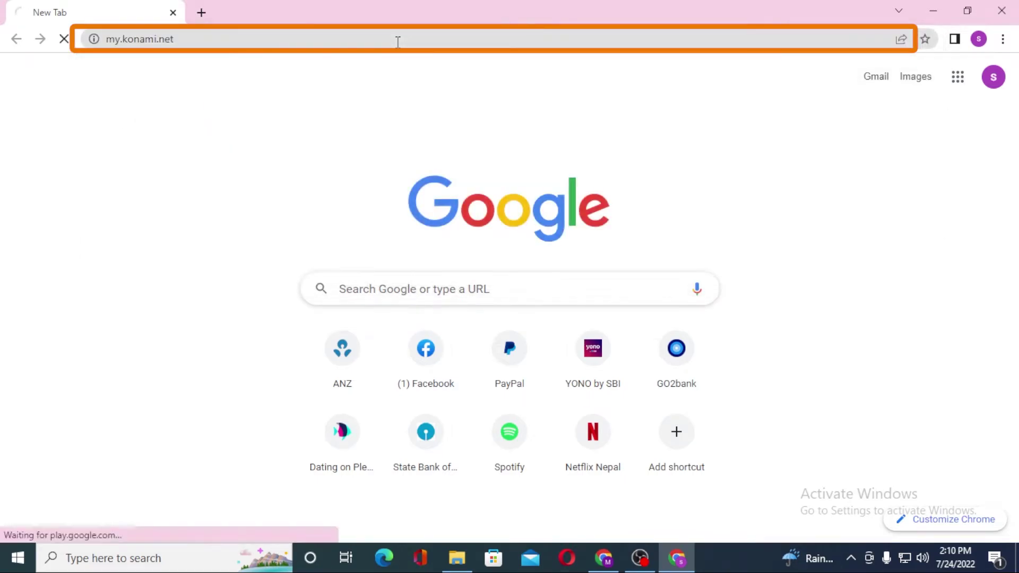
Search Google for 'konami login' in a new tab
key(ctrl+t)
text(kona)
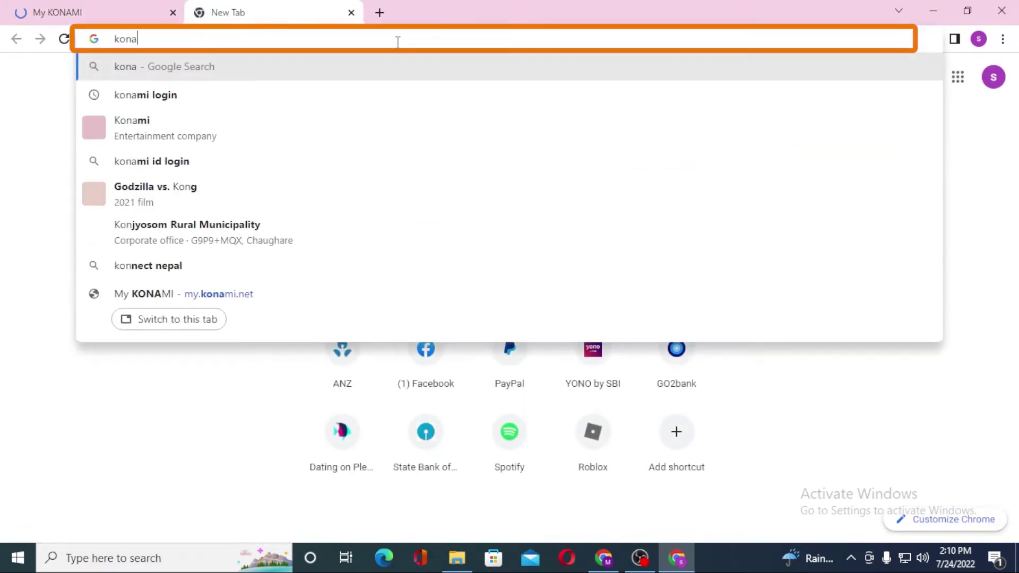
text(mi lg)
key(BackSpace)
text(ogin)
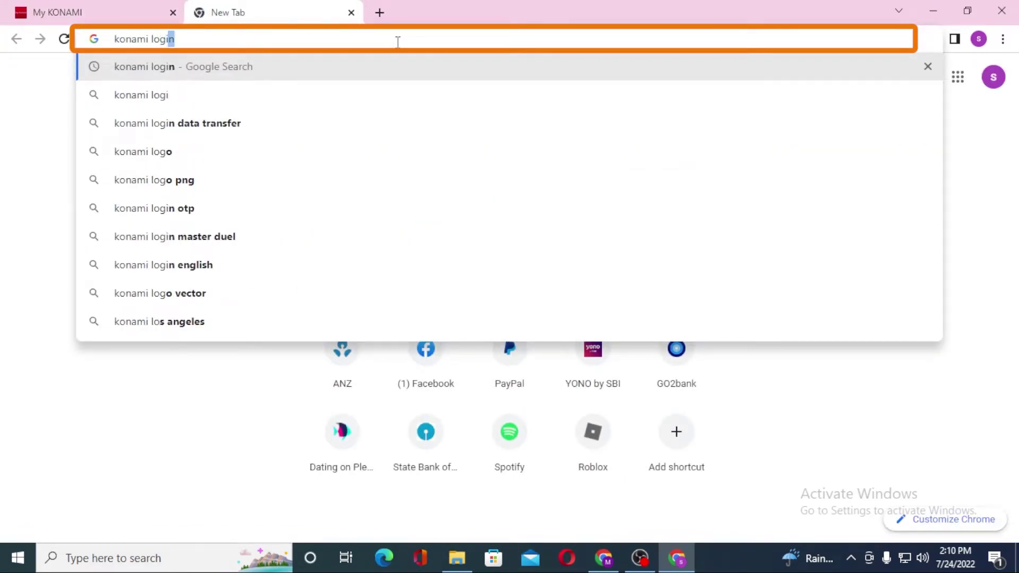
key(Return)
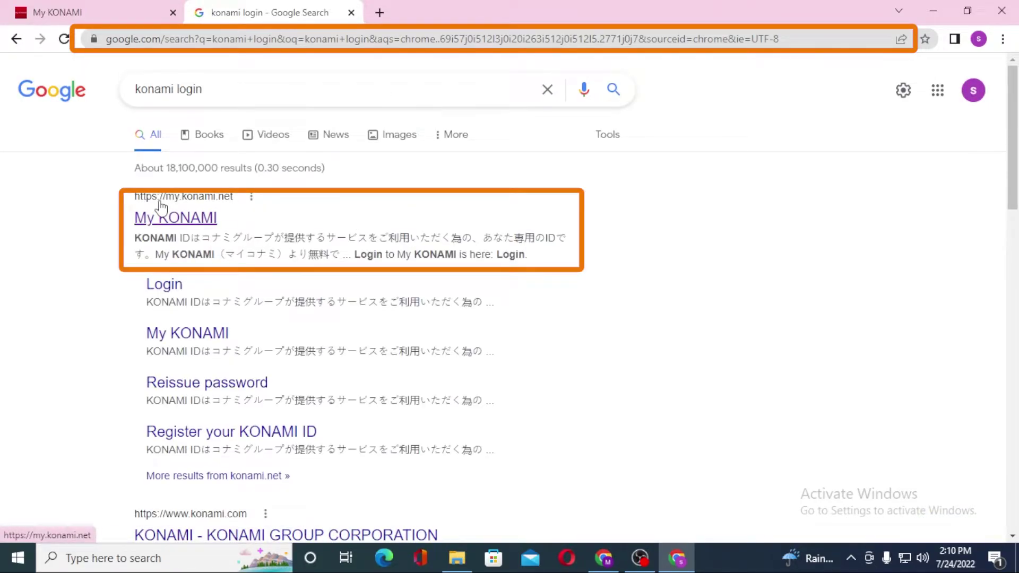
Open the My KONAMI search result, then close the duplicate My KONAMI tab
click(161, 214)
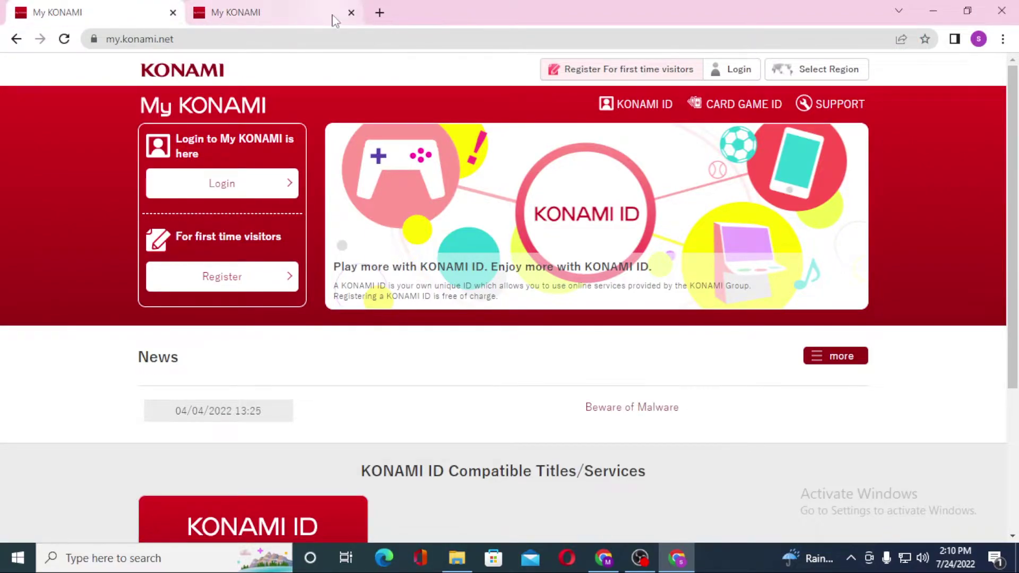
click(351, 13)
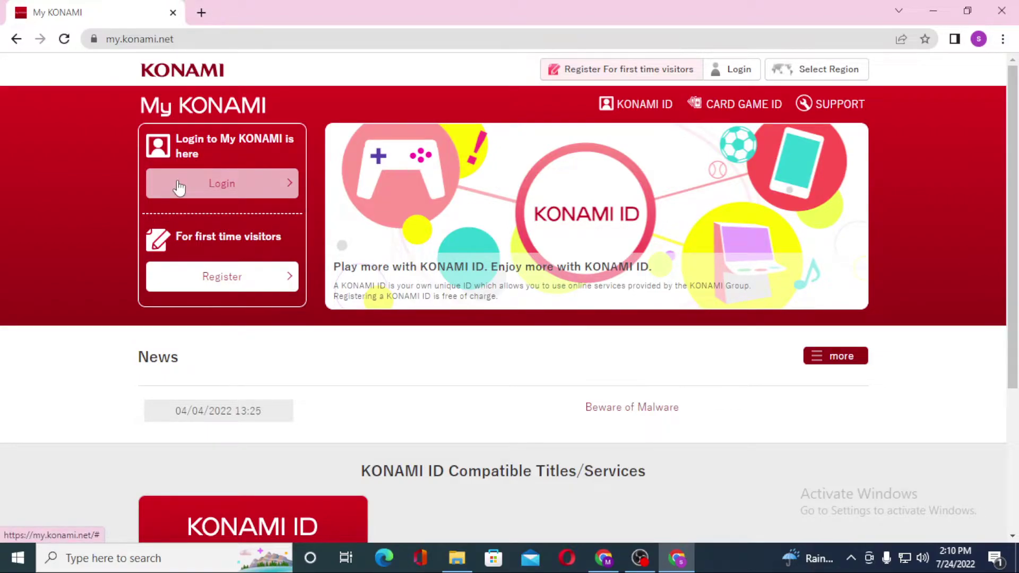
Open and dismiss the KONAMI ID account options dropdown
click(645, 105)
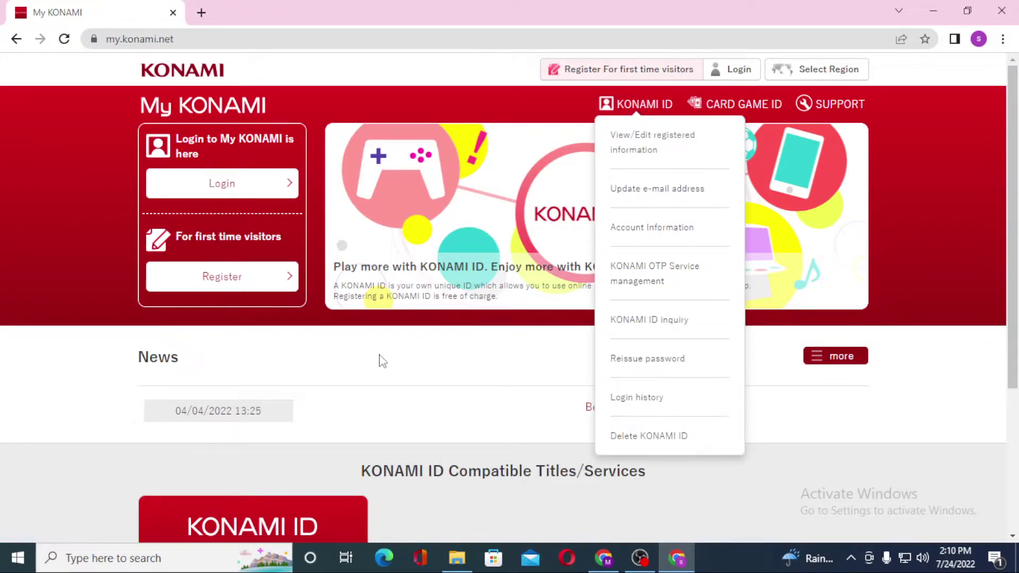
click(307, 310)
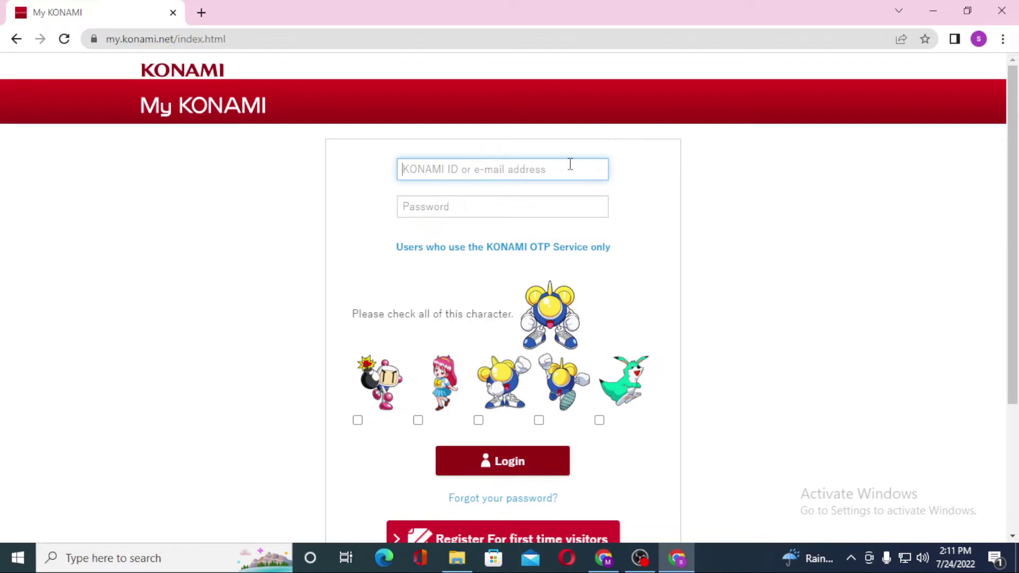
scroll(570, 165, down, 2)
scroll(571, 165, down, 1)
Tick the third and fourth character images that match the sample character
click(486, 59)
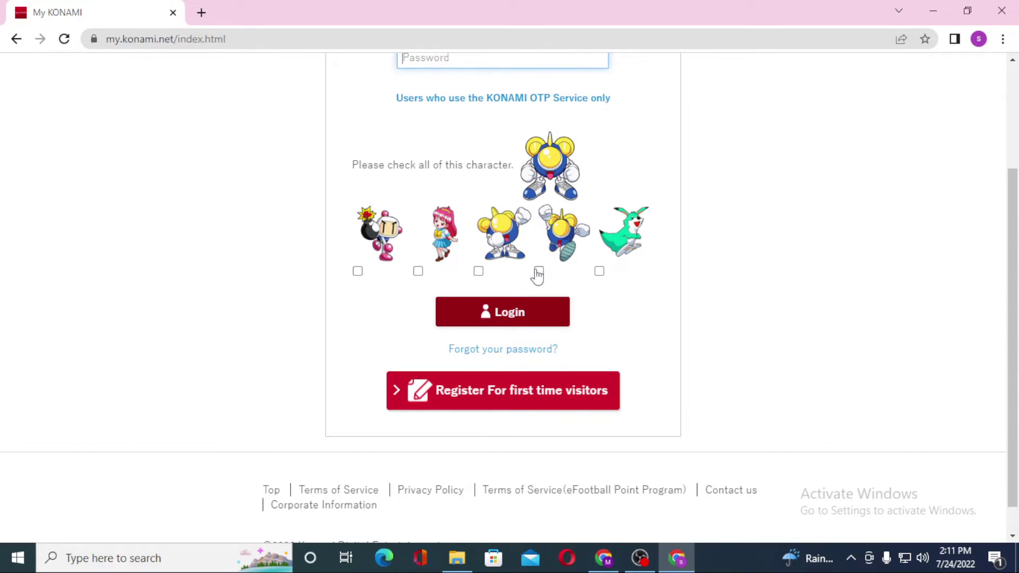
click(478, 271)
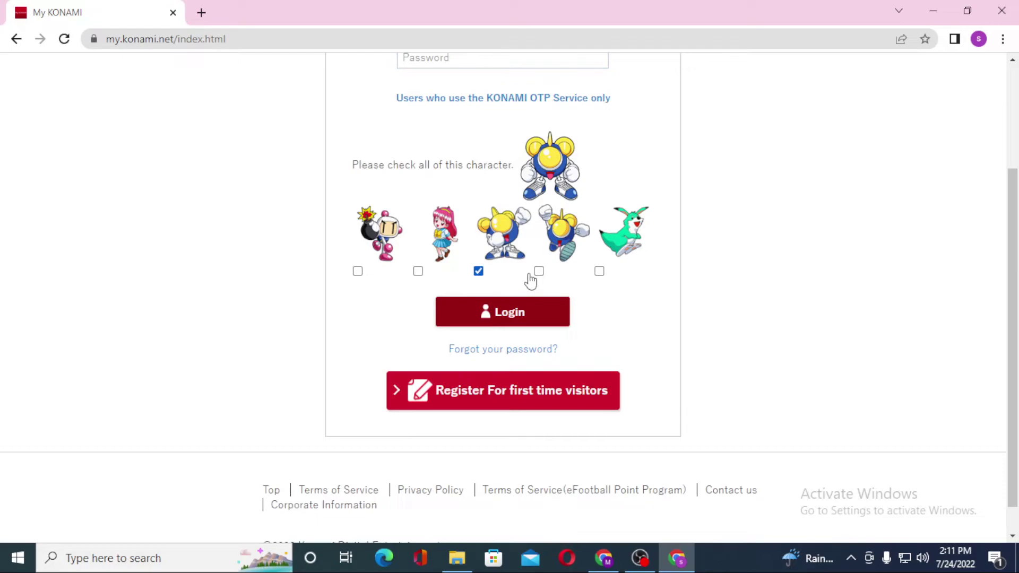
click(539, 271)
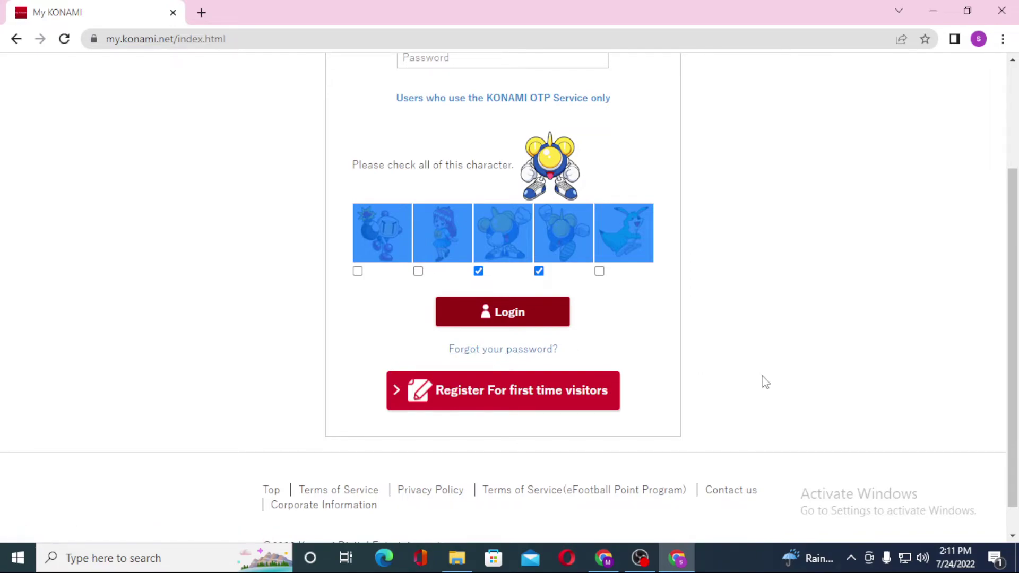
scroll(767, 383, up, 3)
scroll(767, 383, up, 2)
scroll(767, 382, up, 1)
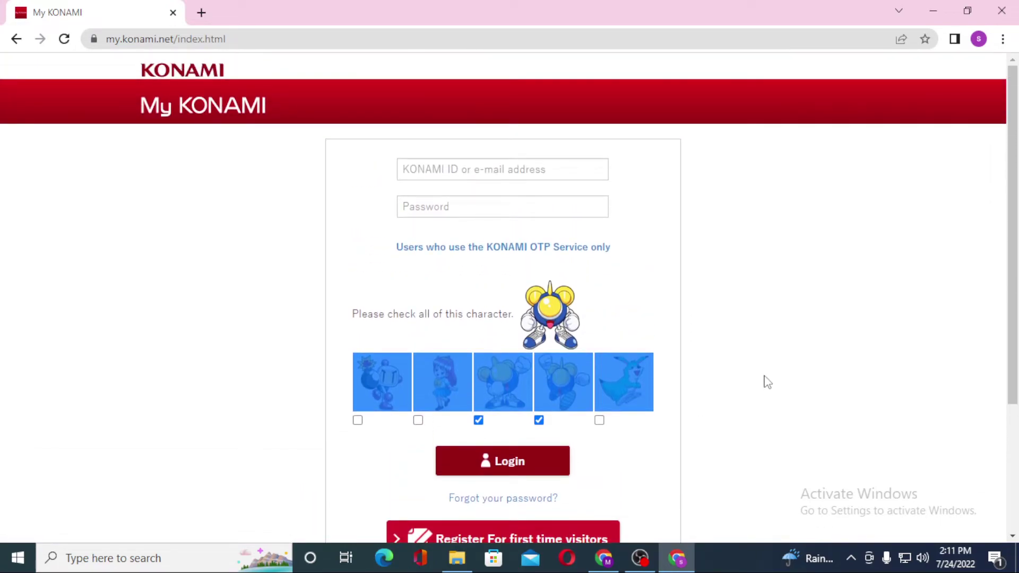